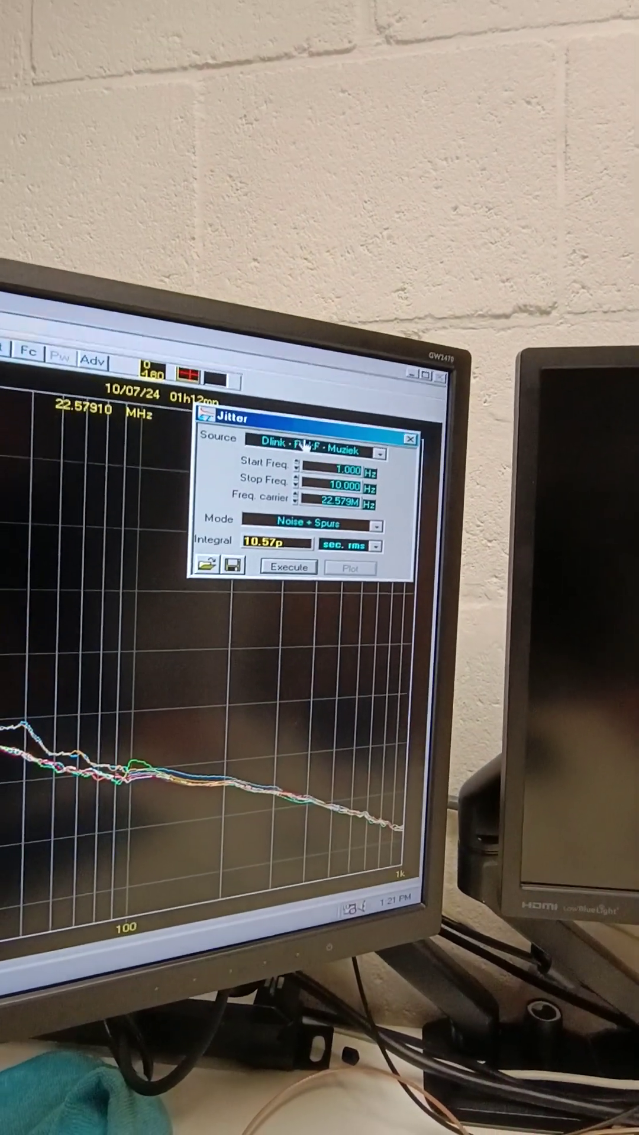
- Bring up the Jitter source list to choose the Netg - Pauze trace (10.89 ps rms)
{"action": "left_click", "coordinate": [266, 467]}
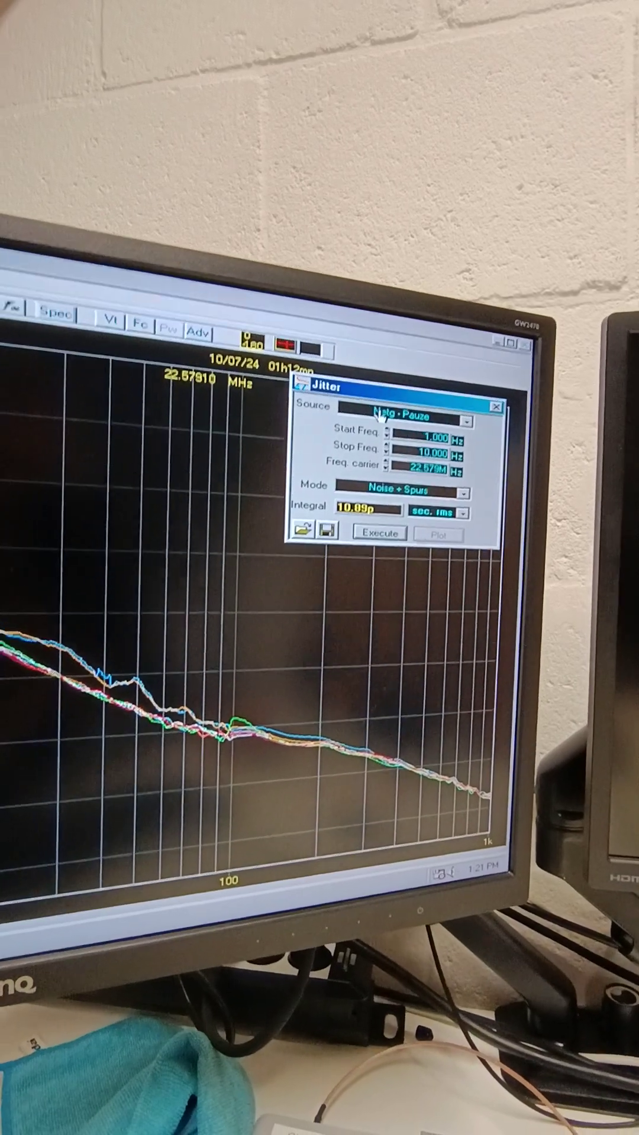
- Switch the jitter source to the Baseline trace and execute, giving 9.43 ps rms
{"action": "left_click", "coordinate": [364, 436]}
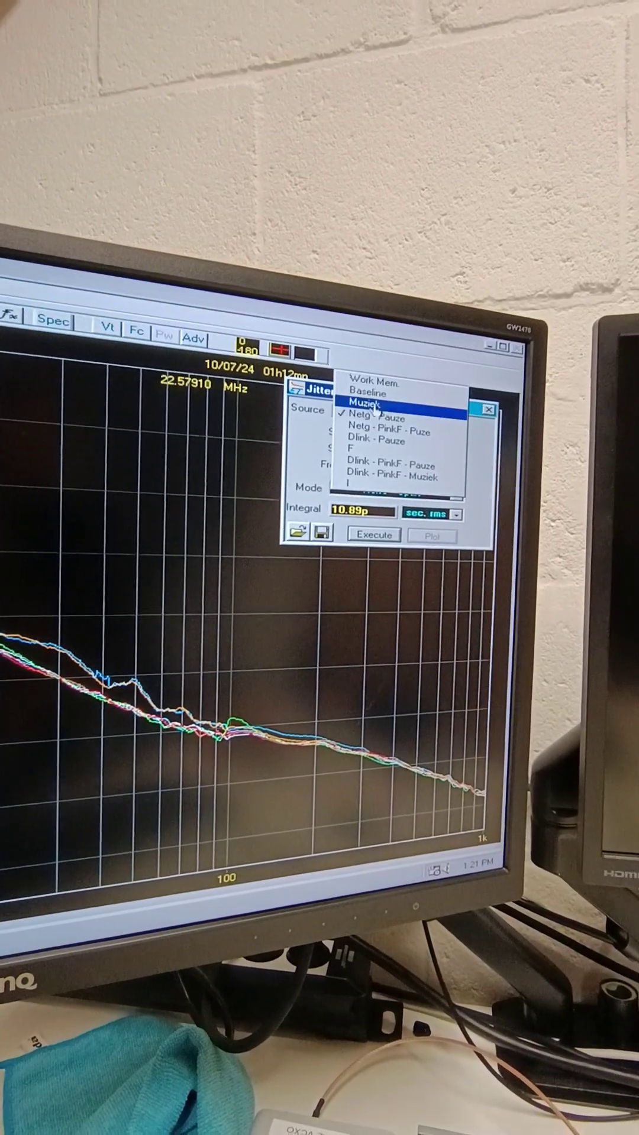
{"action": "left_click", "coordinate": [375, 399]}
{"action": "left_click", "coordinate": [370, 535]}
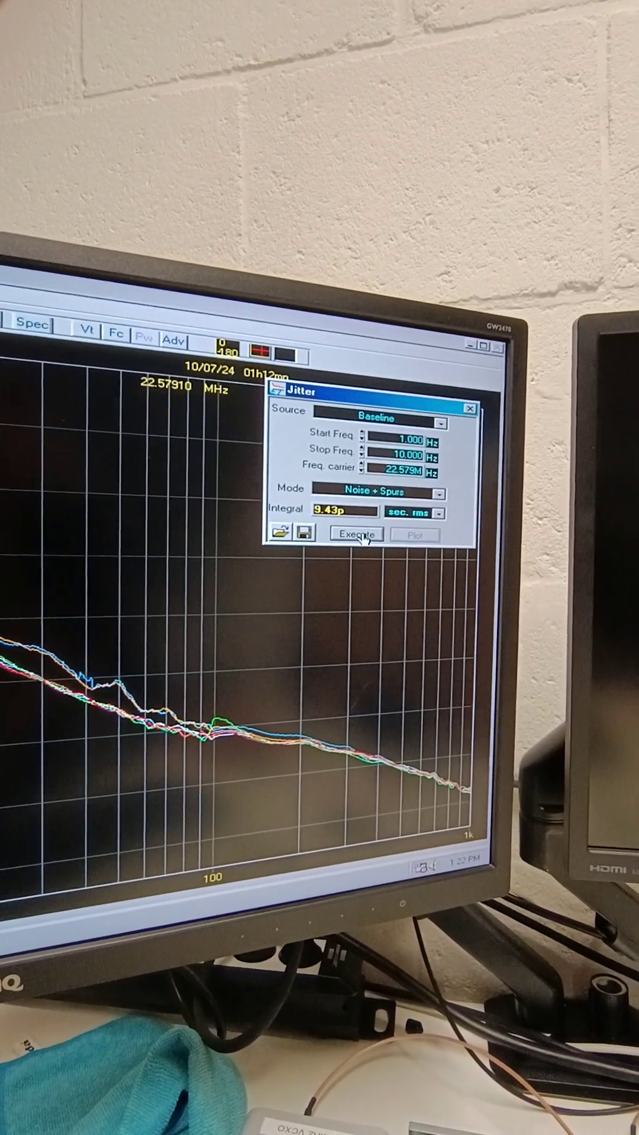